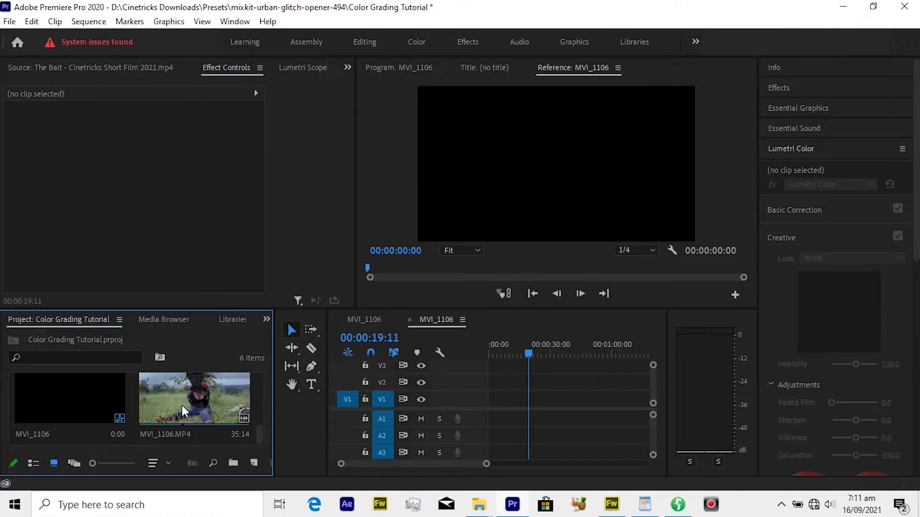
# - Place MVI_1106.MP4 on the empty sequence and select it for grading
pyautogui.moveTo(182, 406); pyautogui.dragTo(494, 415)
pyautogui.click(518, 346)
pyautogui.click(520, 399)
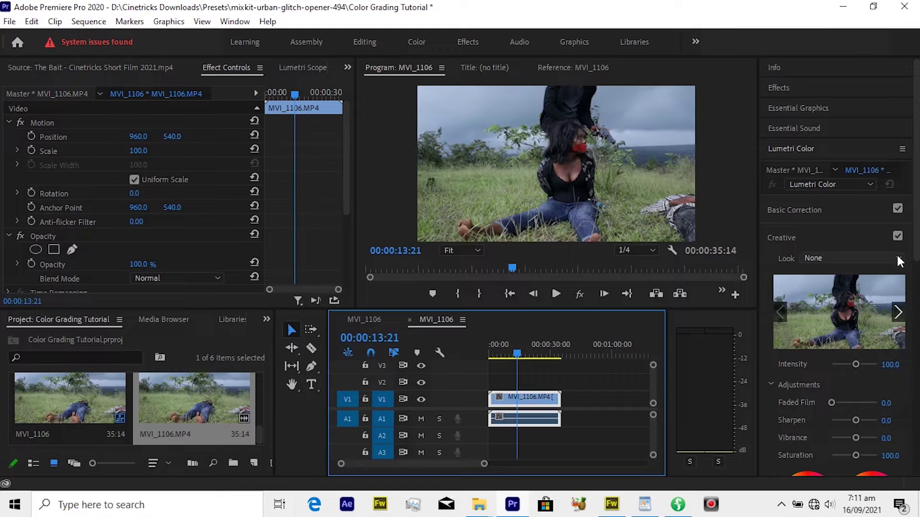
# - Browse the Lumetri Creative look previews and apply OrangeAndBlue to the clip
pyautogui.click(899, 314)
pyautogui.click(899, 313)
pyautogui.click(898, 314)
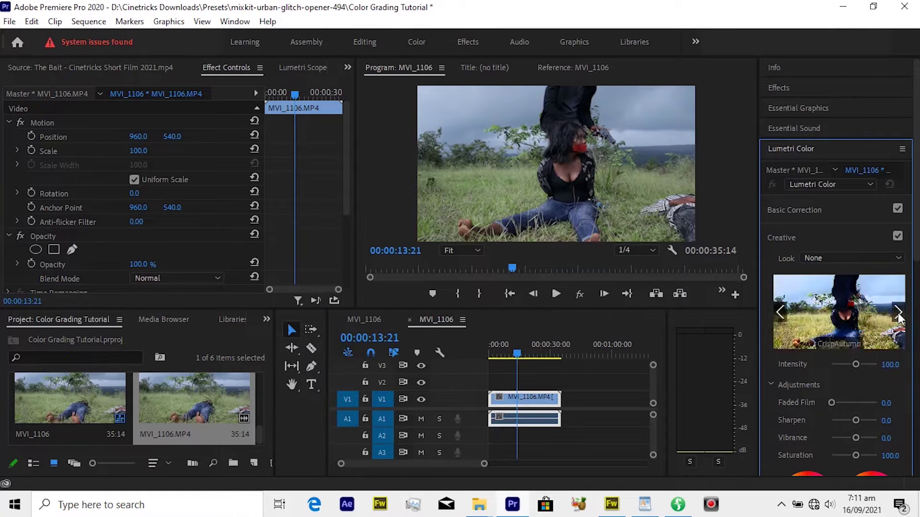
pyautogui.click(899, 313)
pyautogui.click(898, 313)
pyautogui.click(898, 313)
pyautogui.click(899, 314)
pyautogui.click(898, 313)
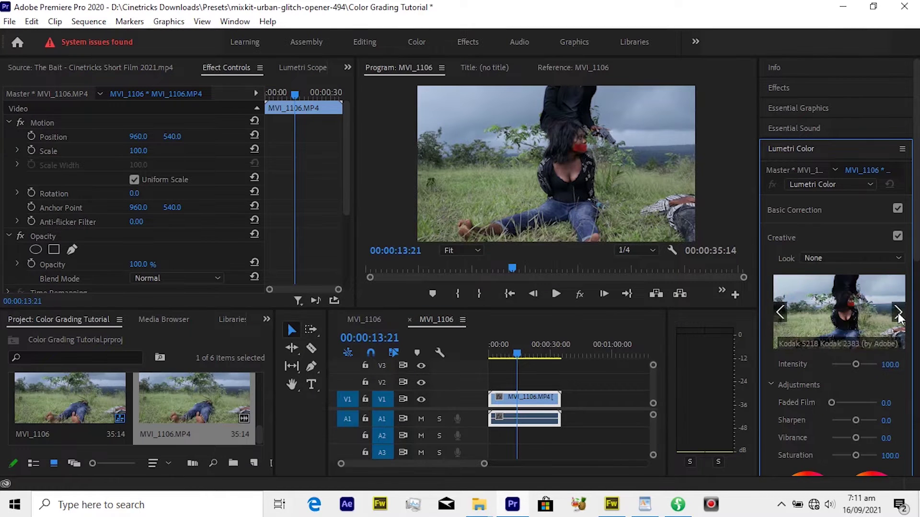
pyautogui.click(898, 313)
pyautogui.click(899, 314)
pyautogui.click(899, 314)
pyautogui.click(898, 314)
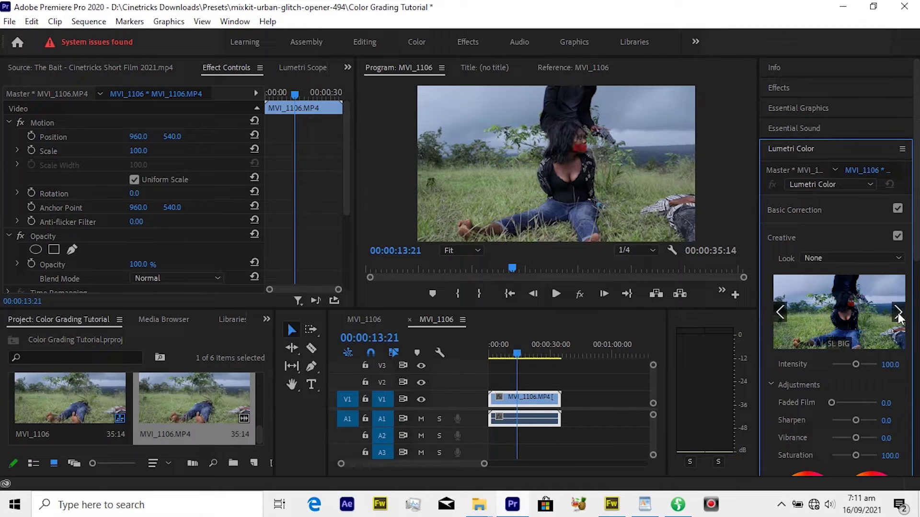
pyautogui.click(784, 313)
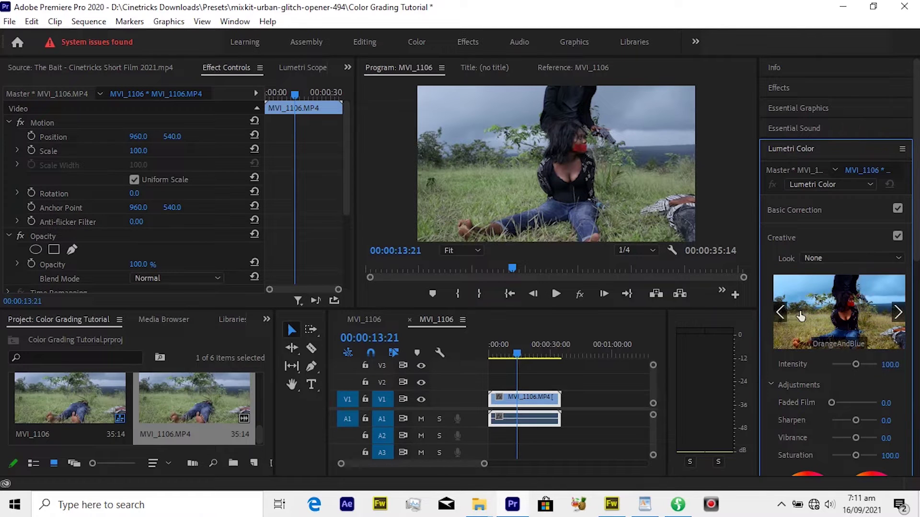
pyautogui.click(838, 317)
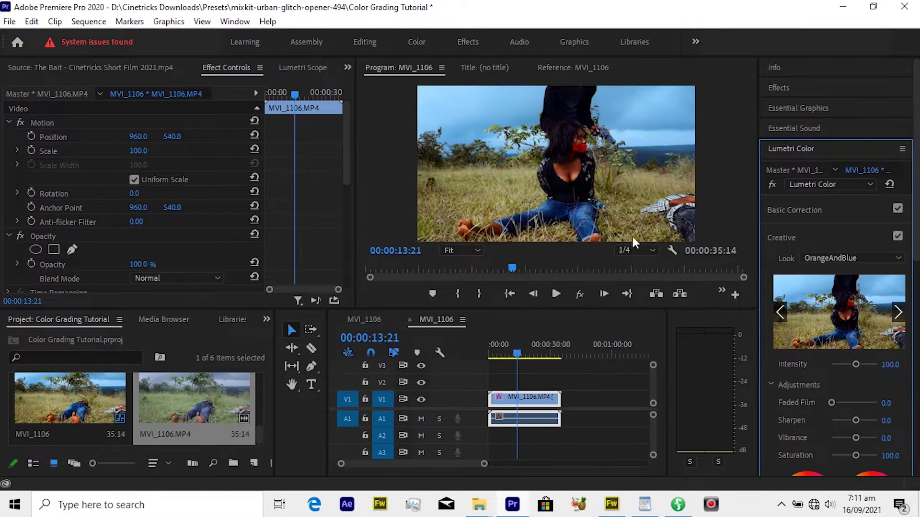
# - Scrub through the graded clip, then restore the look's Intensity to 100
pyautogui.moveTo(516, 353); pyautogui.dragTo(499, 352)
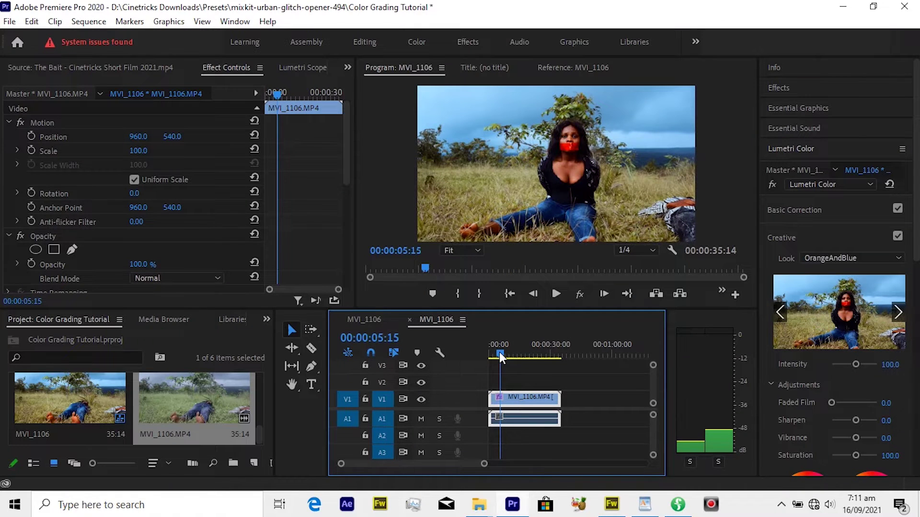
pyautogui.moveTo(500, 352); pyautogui.dragTo(525, 352)
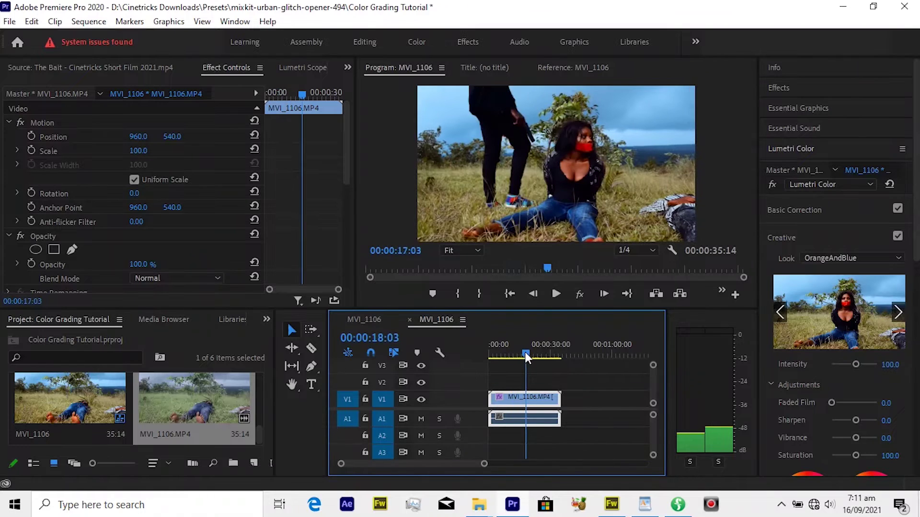
pyautogui.moveTo(855, 366)
pyautogui.mouseDown()
pyautogui.moveTo(841, 365)
pyautogui.moveTo(882, 362)
pyautogui.moveTo(847, 364)
pyautogui.mouseUp()
pyautogui.doubleClick(847, 364)
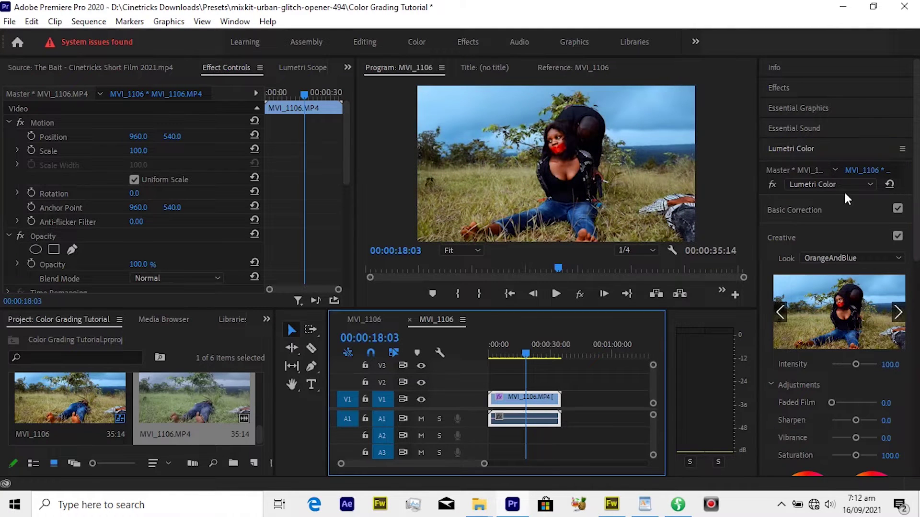
# - Reset the clip's Lumetri grade and place a new 1920x1080 adjustment layer on V2
pyautogui.click(886, 184)
pyautogui.click(889, 186)
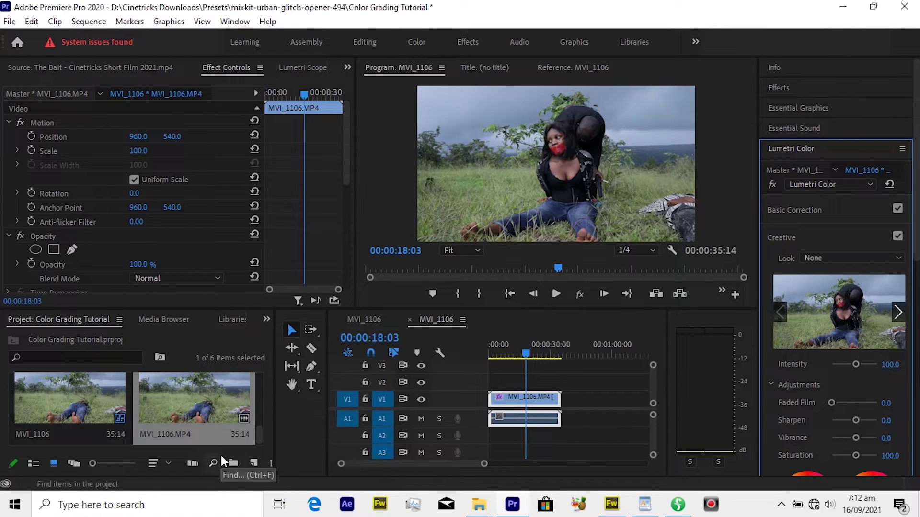
pyautogui.click(256, 461)
pyautogui.click(287, 343)
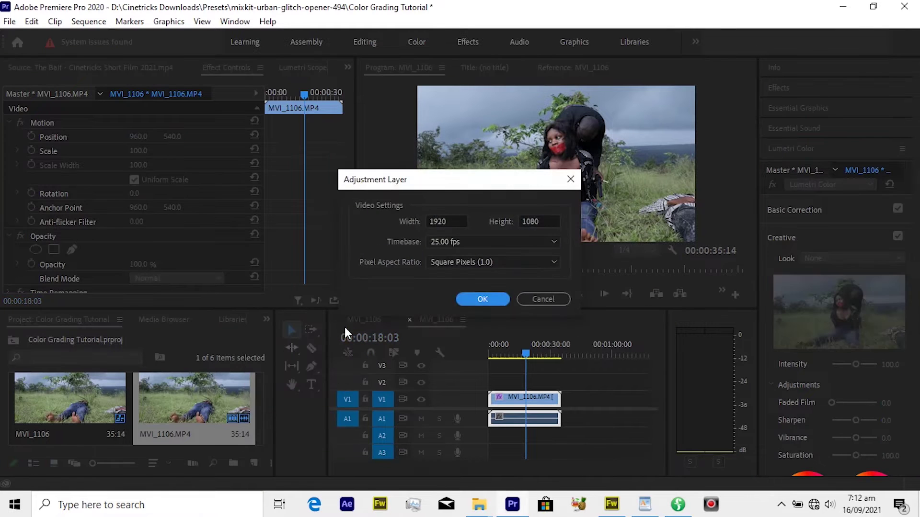
pyautogui.click(477, 300)
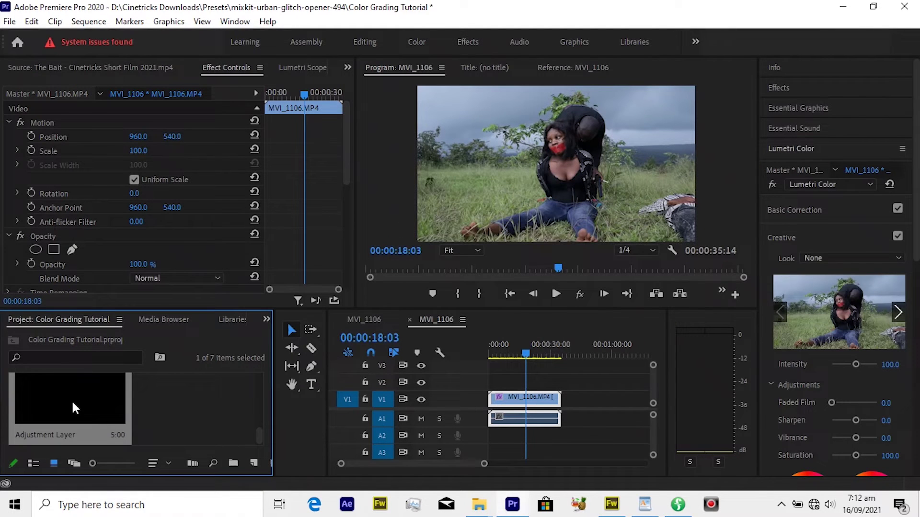
pyautogui.moveTo(87, 399); pyautogui.dragTo(560, 386)
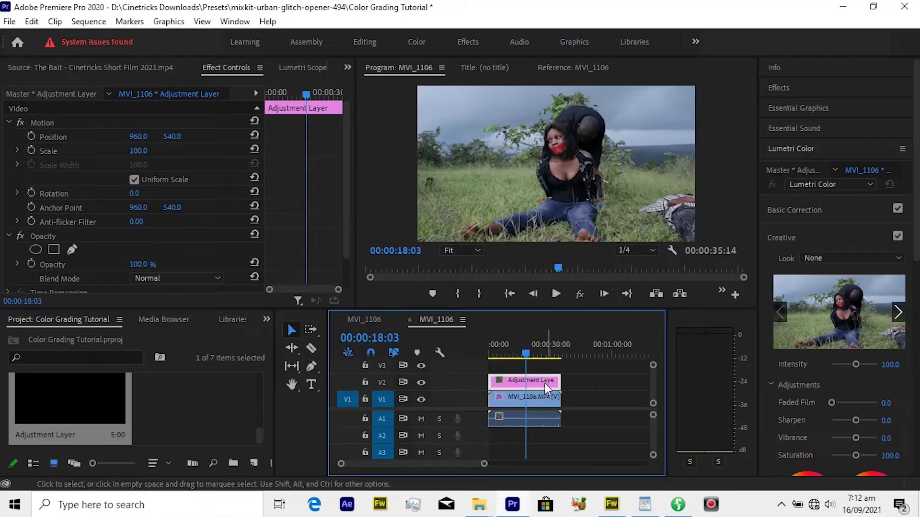
# - In Basic Correction, drop the adjustment layer's Contrast to -100 and set Saturation to 50
pyautogui.click(791, 211)
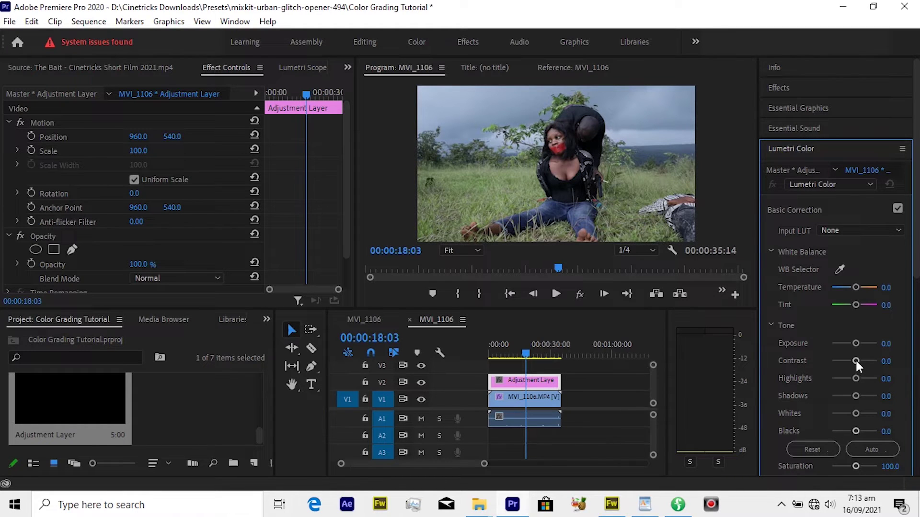
pyautogui.moveTo(855, 360); pyautogui.dragTo(802, 360)
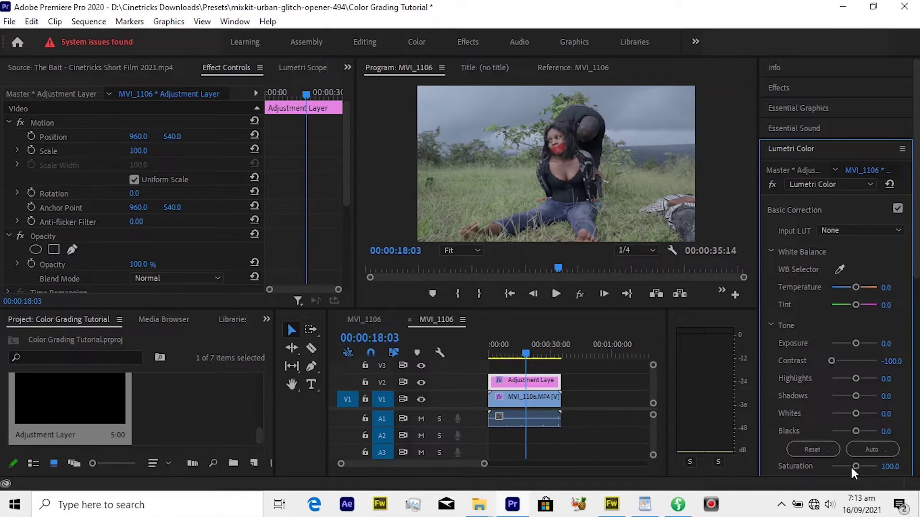
pyautogui.click(898, 468)
pyautogui.write('50')
pyautogui.press('Return')
# - Add a second adjustment layer on V3 and extend both layers to the clip's end
pyautogui.click(255, 462)
pyautogui.click(278, 342)
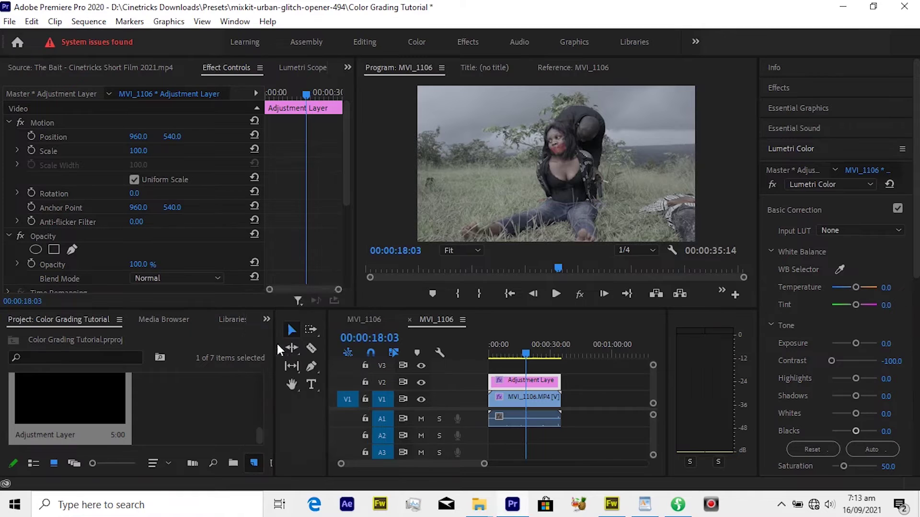
pyautogui.click(482, 299)
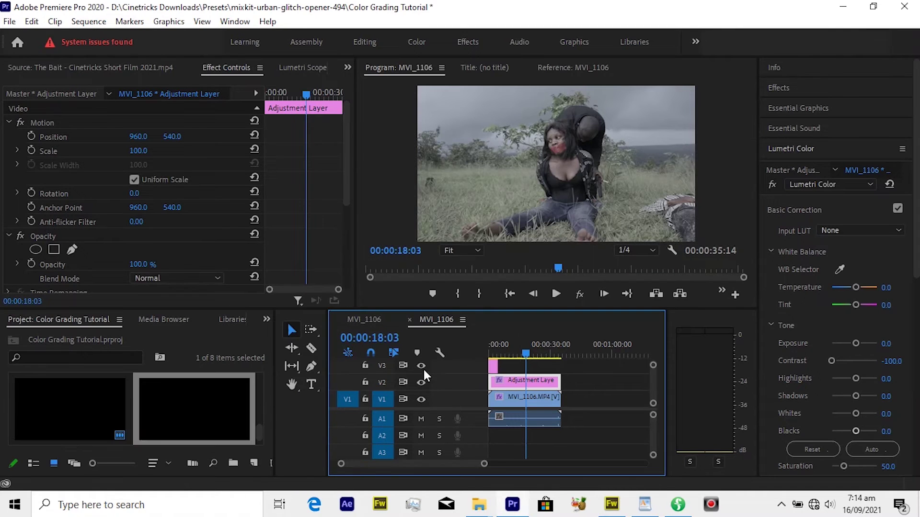
pyautogui.moveTo(195, 410); pyautogui.dragTo(560, 379)
pyautogui.click(536, 364)
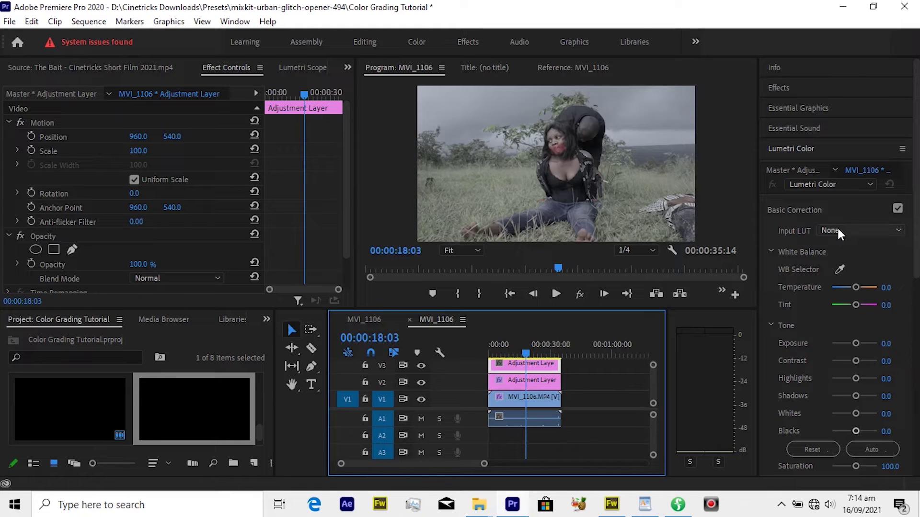
# - Browse the Creative looks and apply OrangeAndBlue to the V3 adjustment layer
pyautogui.click(790, 214)
pyautogui.click(788, 238)
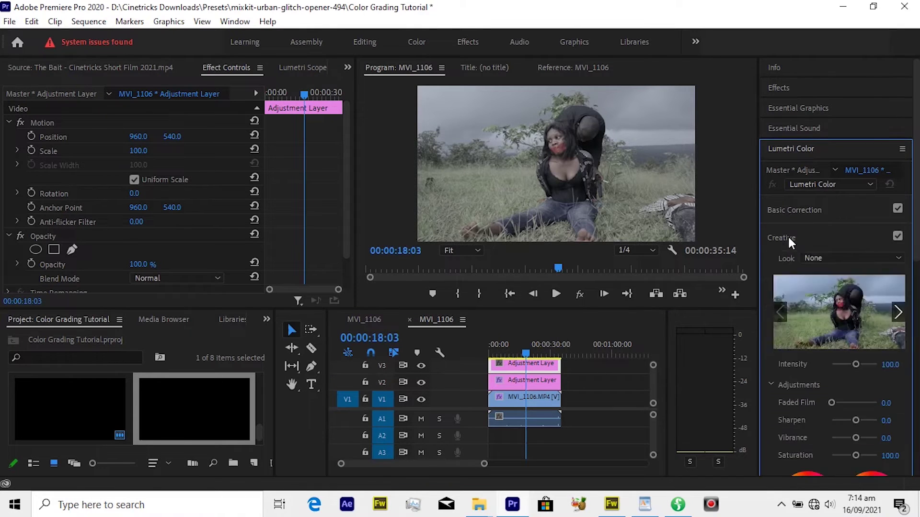
pyautogui.click(897, 313)
pyautogui.click(897, 312)
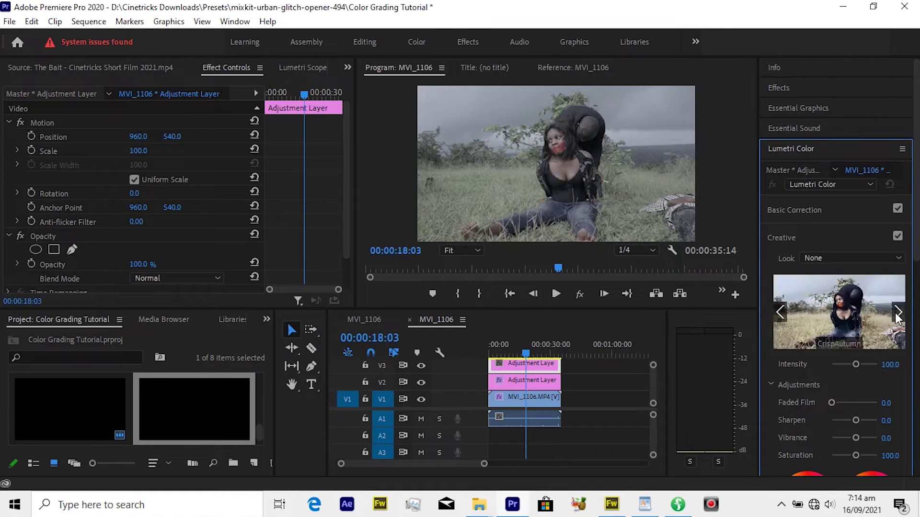
pyautogui.click(897, 313)
pyautogui.click(898, 313)
pyautogui.click(897, 313)
pyautogui.click(897, 313)
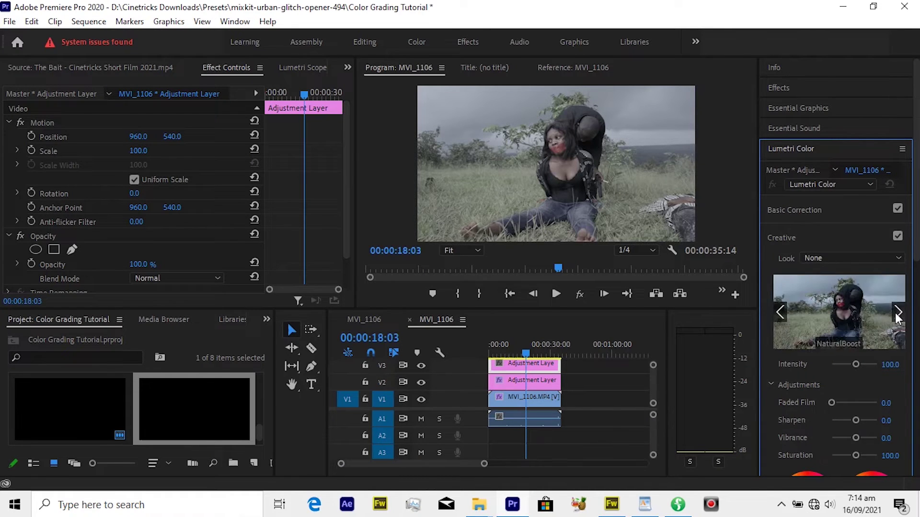
pyautogui.click(896, 312)
pyautogui.click(897, 312)
pyautogui.click(785, 313)
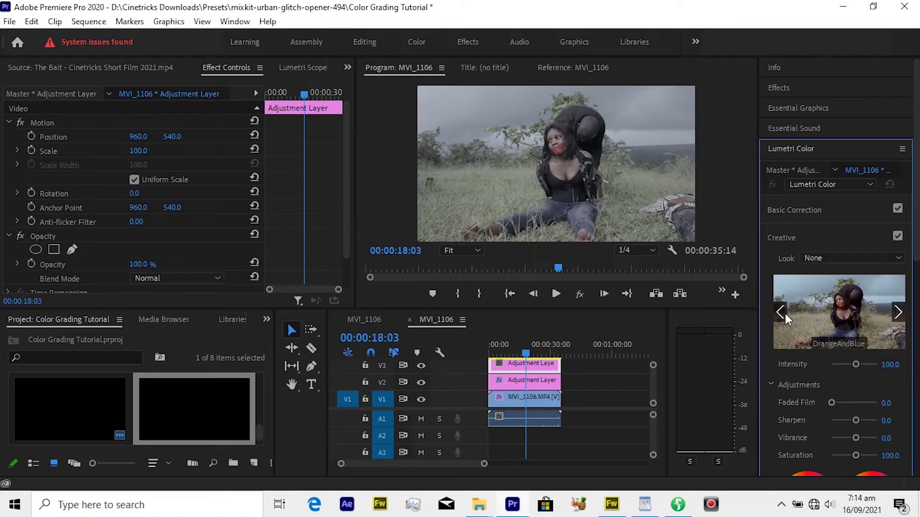
pyautogui.click(841, 324)
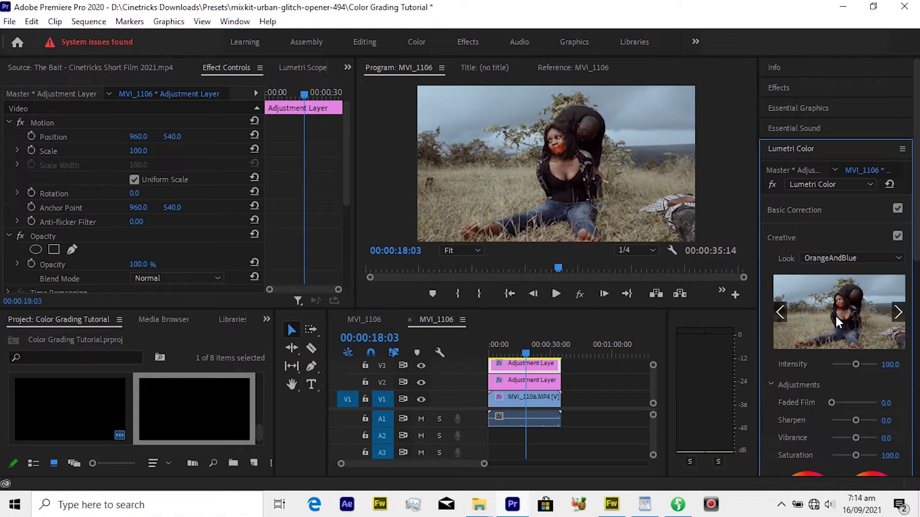
# - Select the V2 base adjustment layer and raise its Contrast toward -52.9
pyautogui.moveTo(515, 351)
pyautogui.mouseDown()
pyautogui.moveTo(489, 353)
pyautogui.moveTo(536, 349)
pyautogui.moveTo(522, 347)
pyautogui.mouseUp()
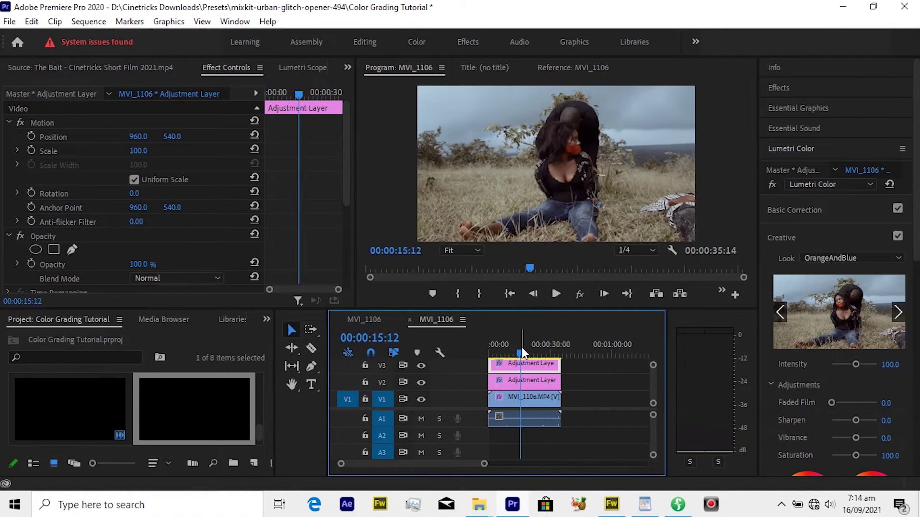
pyautogui.click(530, 380)
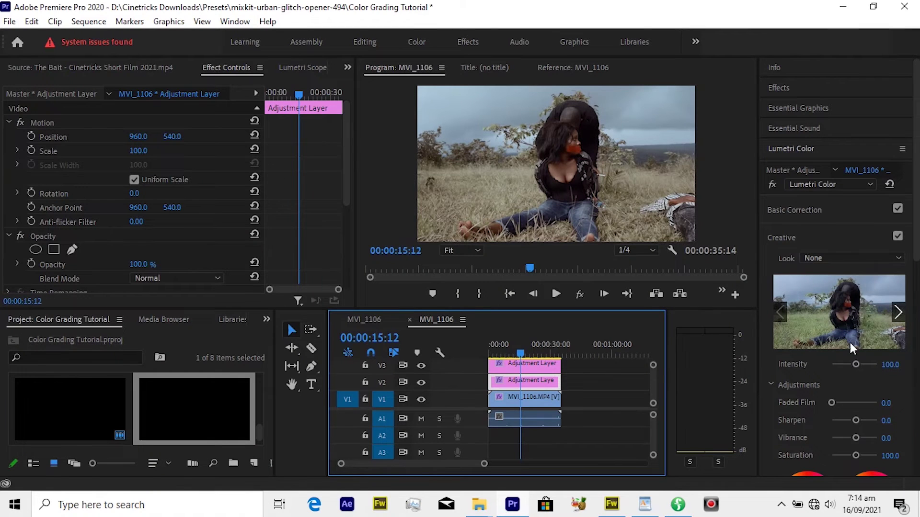
pyautogui.click(813, 211)
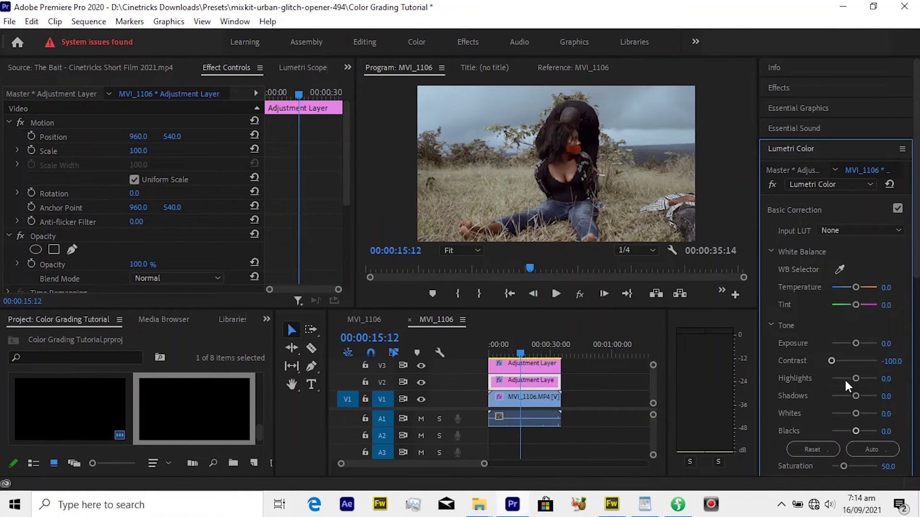
pyautogui.moveTo(830, 360)
pyautogui.mouseDown()
pyautogui.moveTo(841, 356)
pyautogui.moveTo(829, 360)
pyautogui.mouseUp()
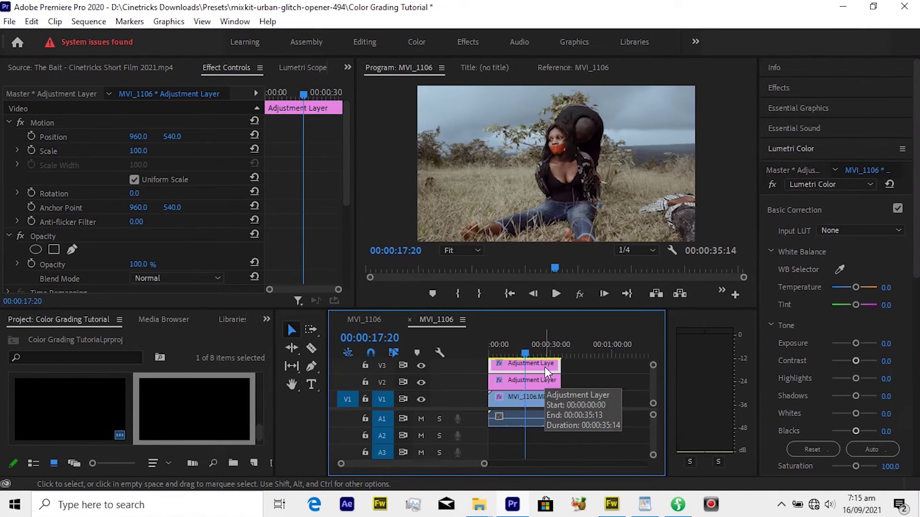
# - Apply the Crop effect to the adjustment layer and set Top and Bottom to 13%
pyautogui.click(793, 83)
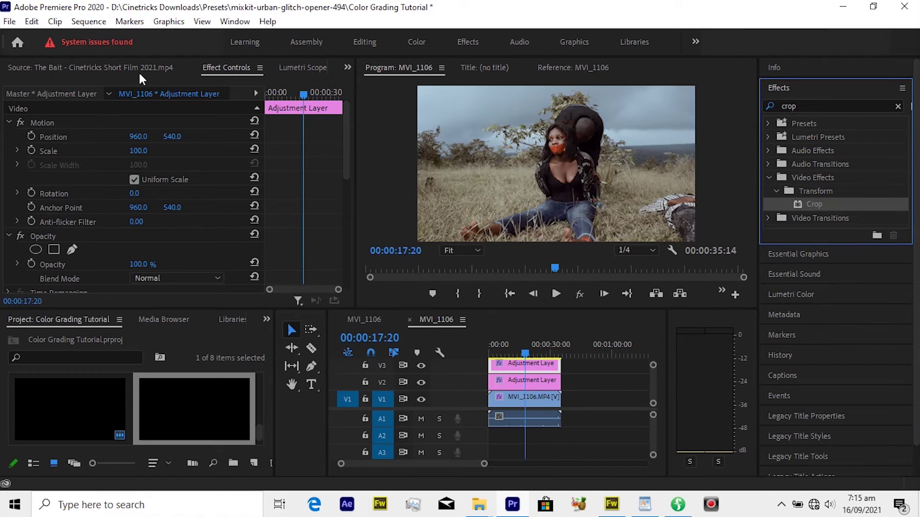
pyautogui.moveTo(346, 159); pyautogui.dragTo(341, 252)
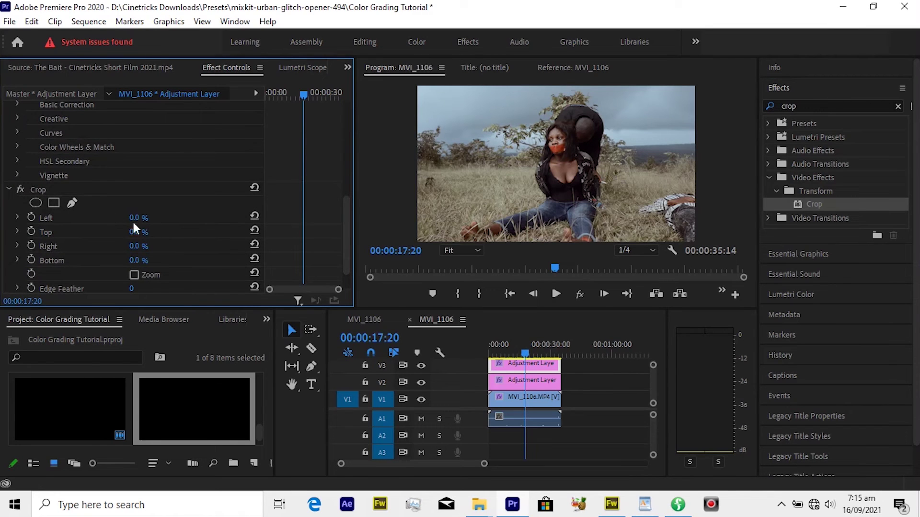
pyautogui.click(141, 233)
pyautogui.write('13')
pyautogui.click(151, 263)
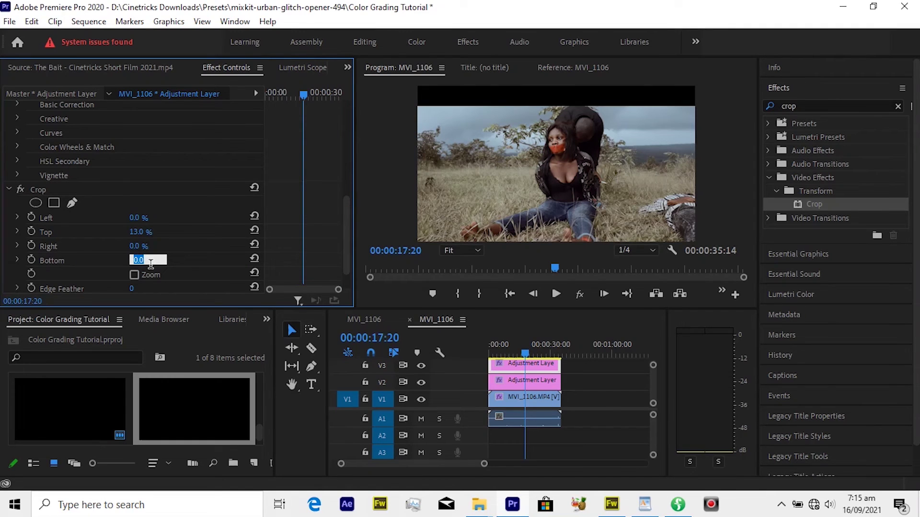
pyautogui.write('13')
pyautogui.click(195, 256)
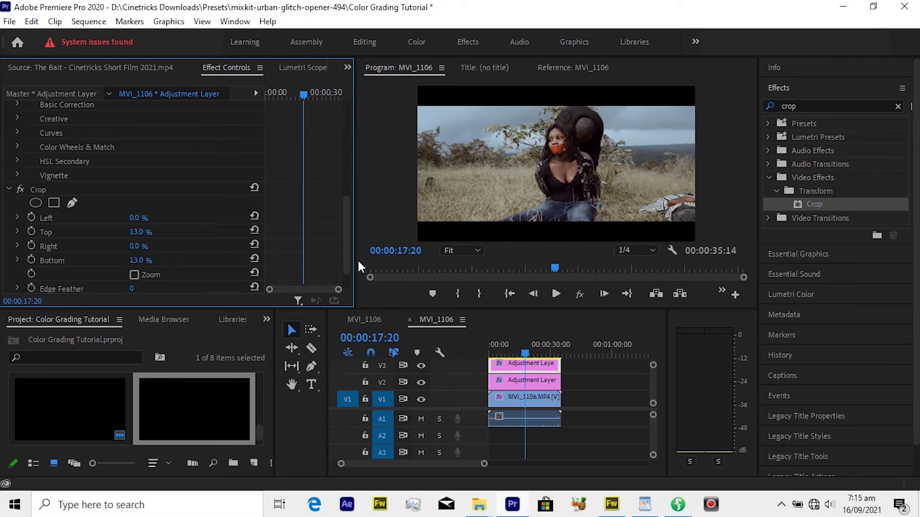